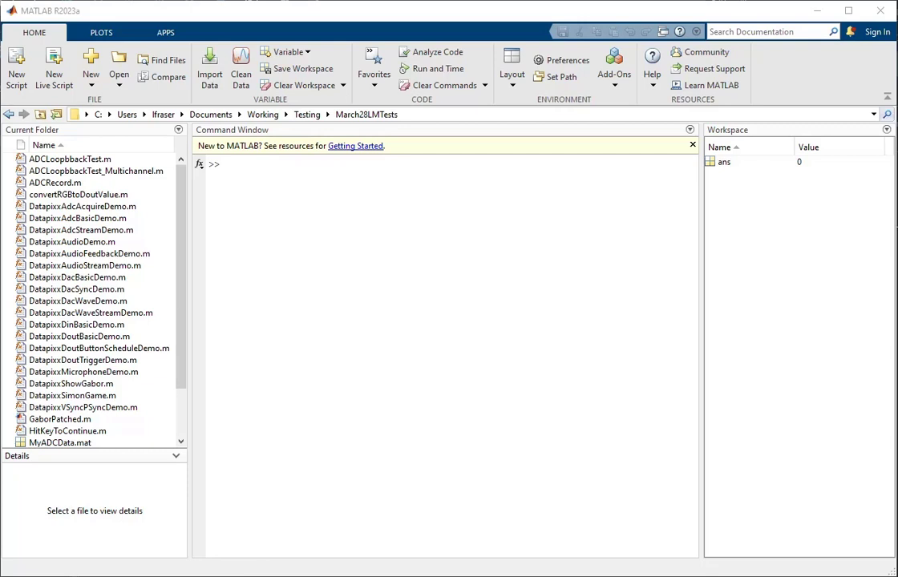
Step: Run the Datapixx command in the Command Window and check the version number at the end of its output
{"action": "left_click", "coordinate": [441, 390]}
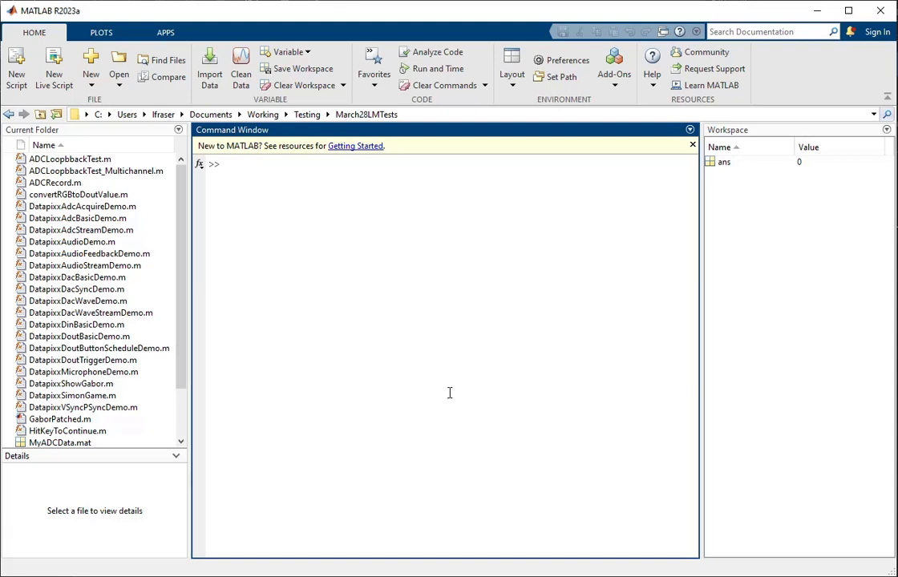
{"action": "type", "text": "Datapixx"}
{"action": "key", "text": "Return"}
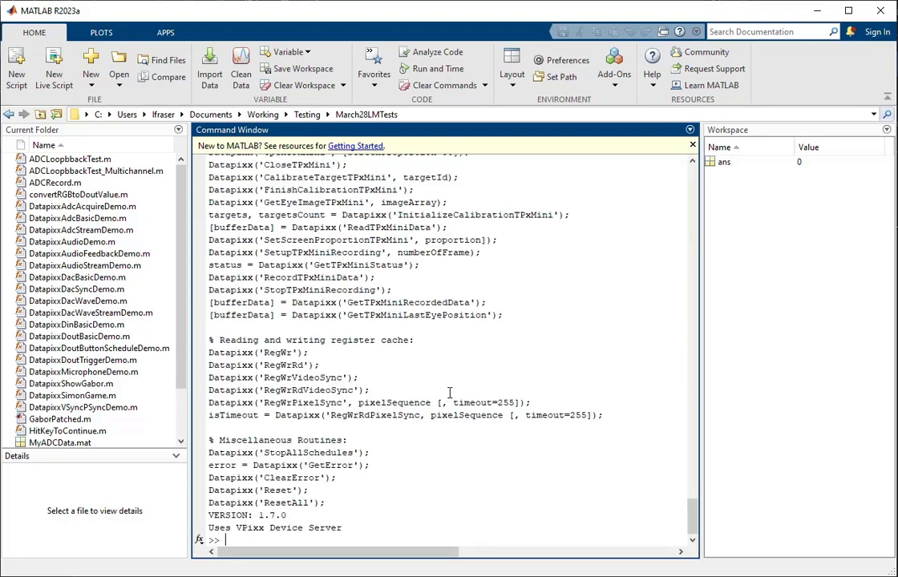
{"action": "scroll", "coordinate": [321, 322], "scroll_direction": "up", "scroll_amount": 7}
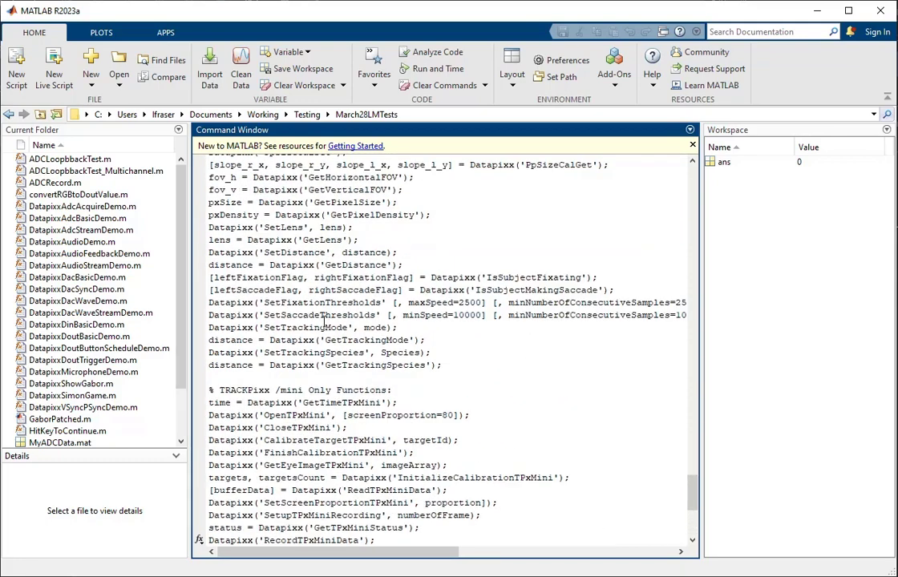
{"action": "scroll", "coordinate": [325, 322], "scroll_direction": "up", "scroll_amount": 3}
{"action": "scroll", "coordinate": [316, 323], "scroll_direction": "down", "scroll_amount": 9}
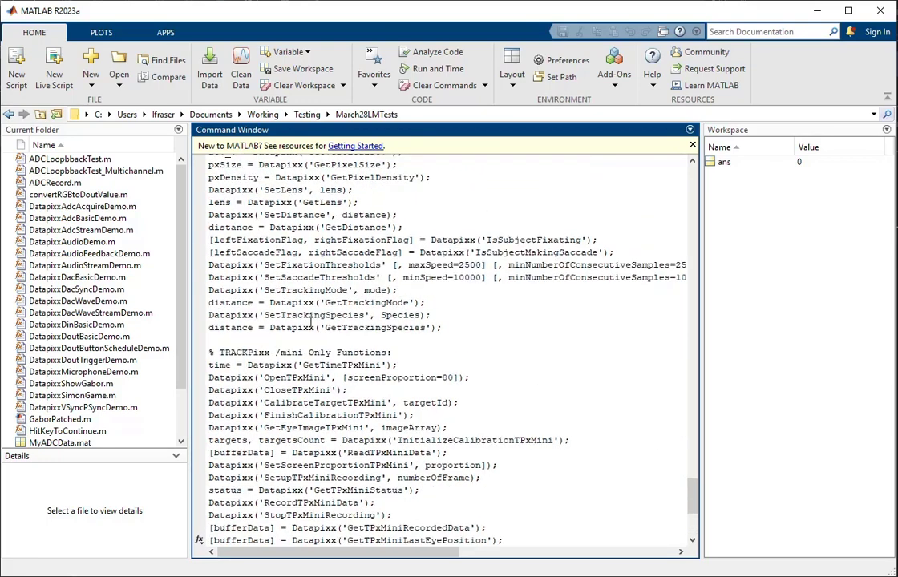
{"action": "scroll", "coordinate": [311, 322], "scroll_direction": "down", "scroll_amount": 1}
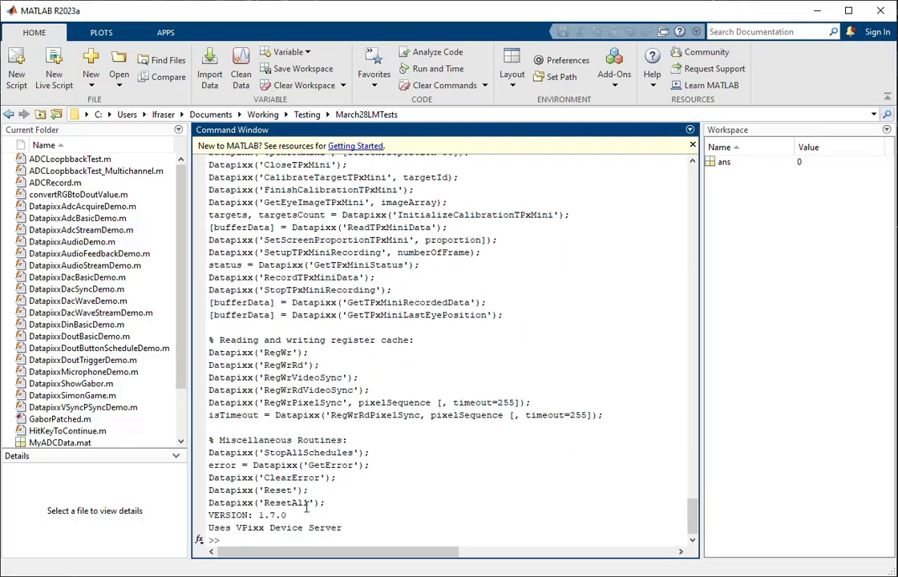
{"action": "left_click_drag", "start_coordinate": [292, 520], "coordinate": [205, 517]}
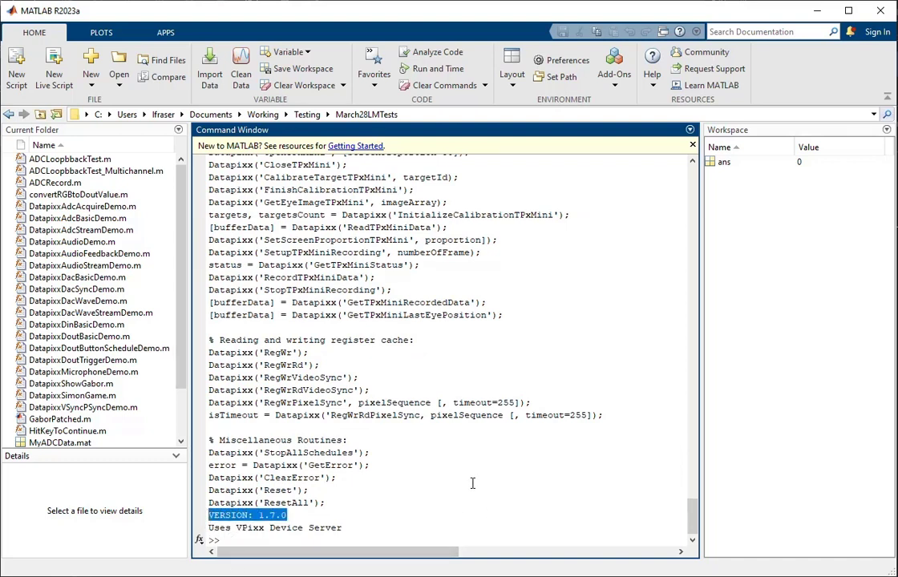
{"action": "mouse_move", "coordinate": [209, 516]}
{"action": "left_mouse_down"}
{"action": "mouse_move", "coordinate": [348, 512]}
{"action": "mouse_move", "coordinate": [202, 516]}
{"action": "left_mouse_up"}
Step: Look up the location of the active Datapixx MEX file with the command "which Datapixx"
{"action": "type", "text": "which "}
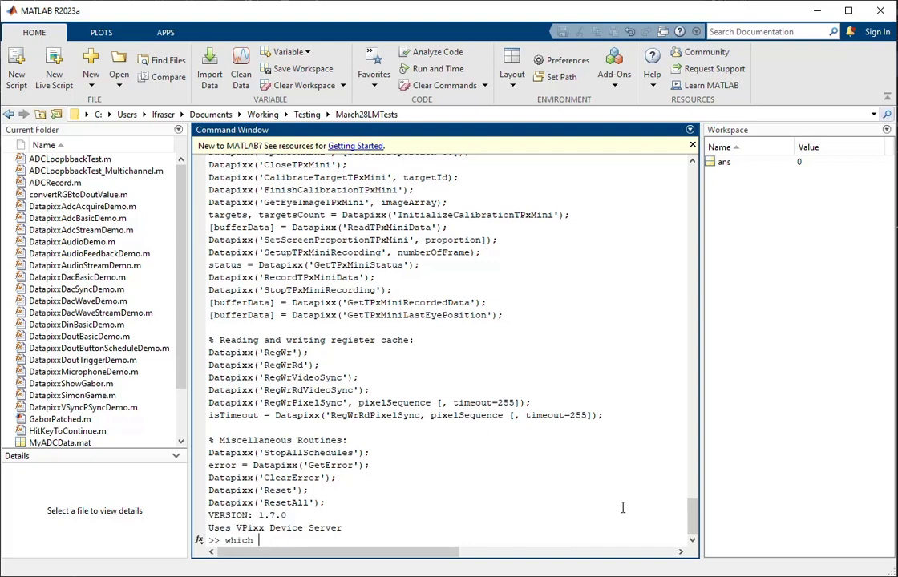
{"action": "type", "text": "Datapixx"}
{"action": "key", "text": "Return"}
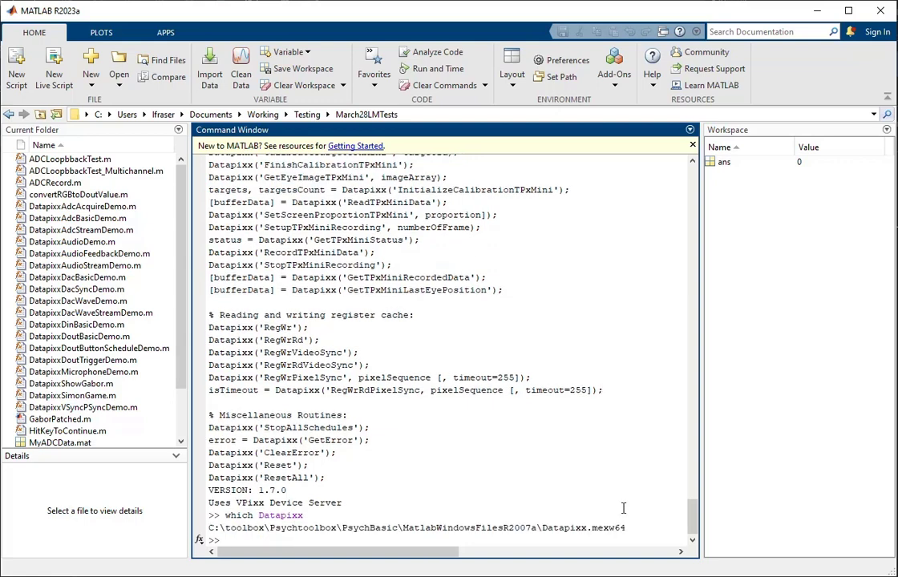
{"action": "left_click_drag", "start_coordinate": [630, 527], "coordinate": [208, 529]}
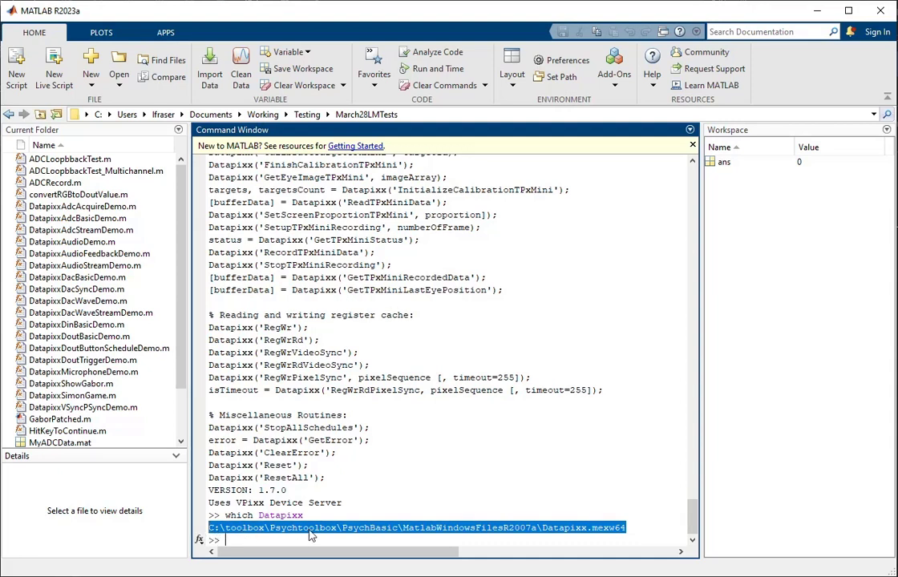
{"action": "left_click", "coordinate": [658, 532]}
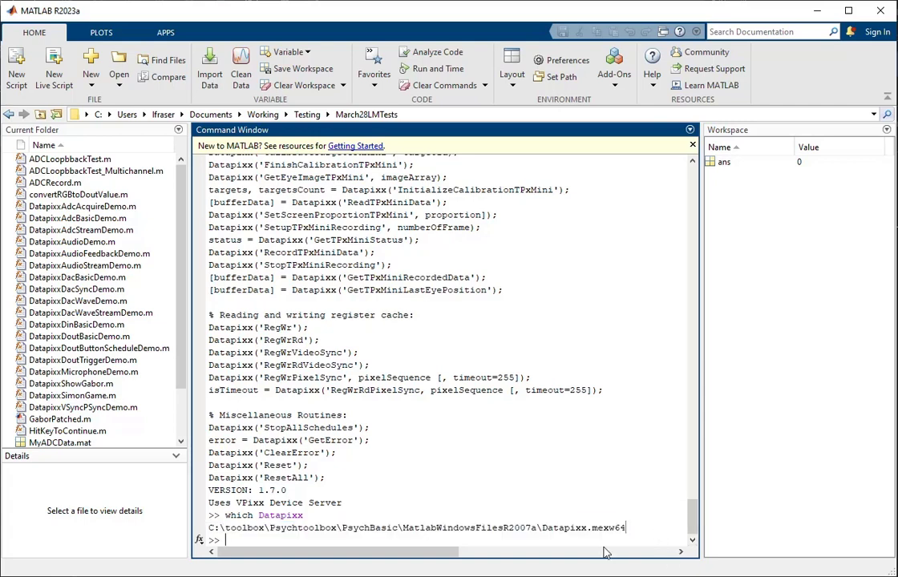
Step: Switch to File Explorer and open the VPixx Technologies folder in C:\Program Files
{"action": "left_click", "coordinate": [199, 576]}
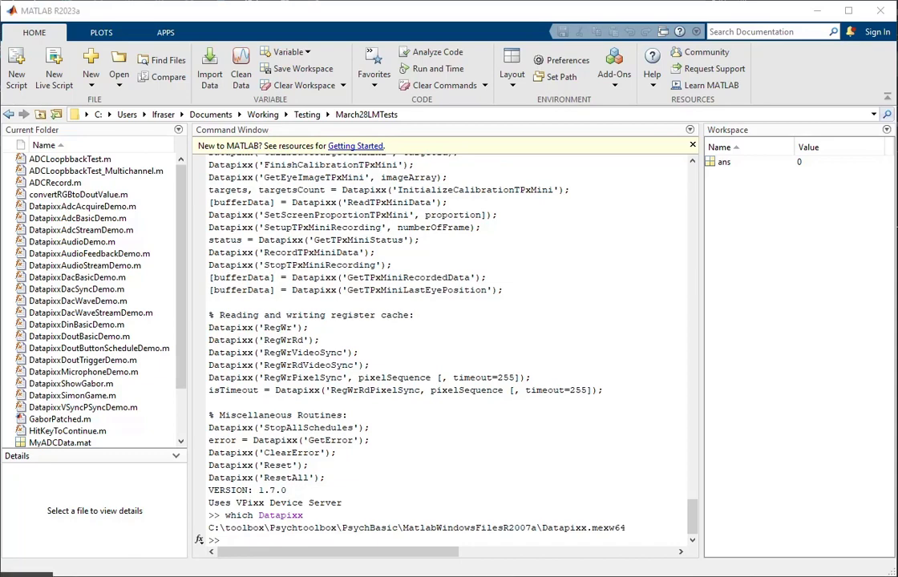
{"action": "key", "text": "alt+Tab"}
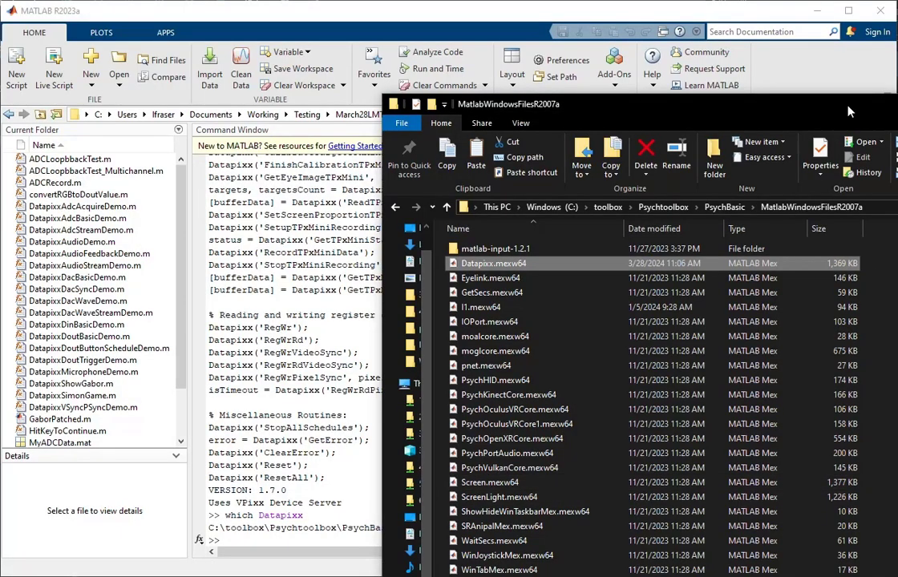
{"action": "left_click_drag", "start_coordinate": [849, 111], "coordinate": [827, 46]}
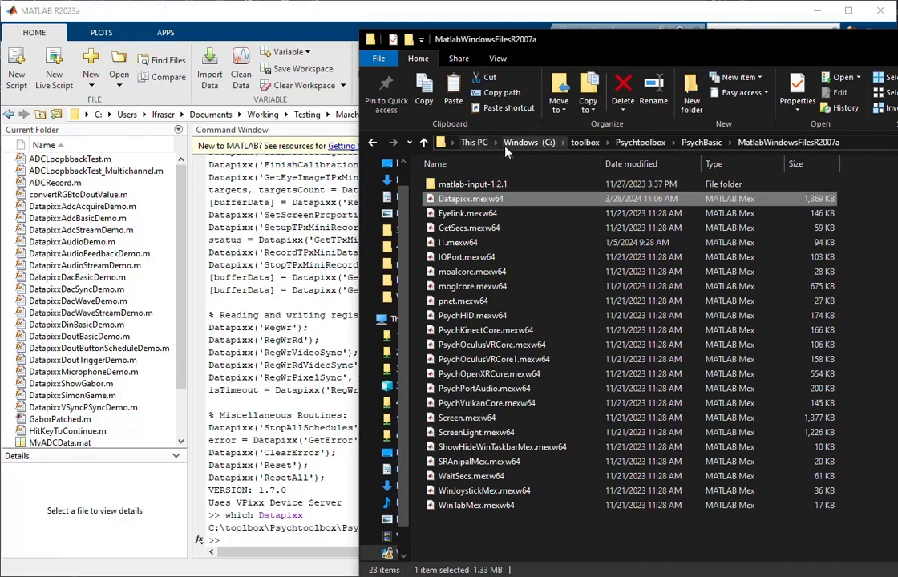
{"action": "left_click", "coordinate": [527, 142]}
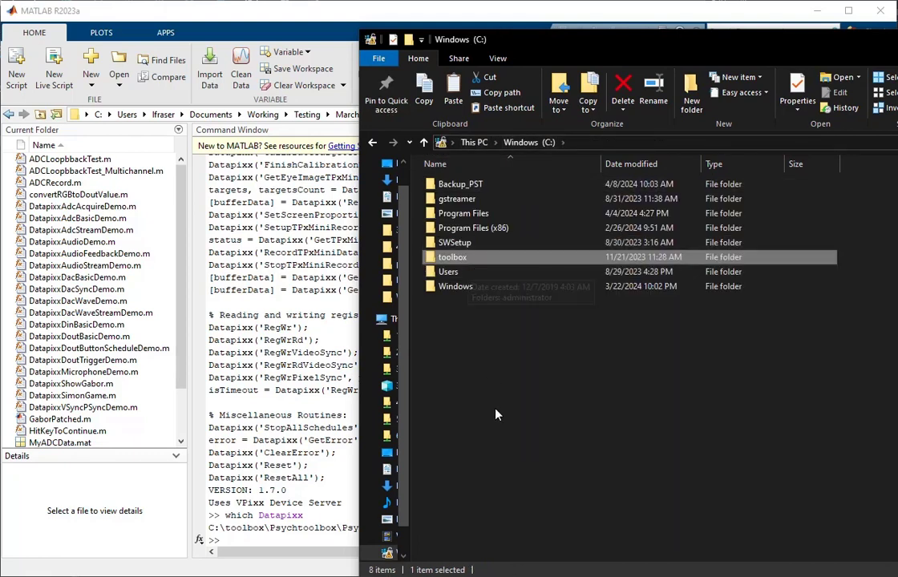
{"action": "double_click", "coordinate": [481, 215]}
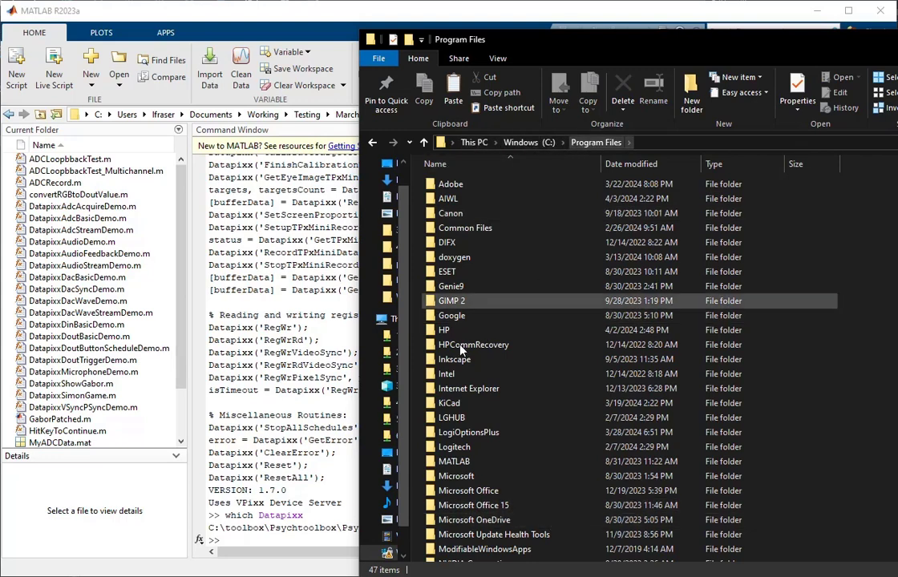
{"action": "scroll", "coordinate": [463, 441], "scroll_direction": "down", "scroll_amount": 4}
{"action": "double_click", "coordinate": [472, 521]}
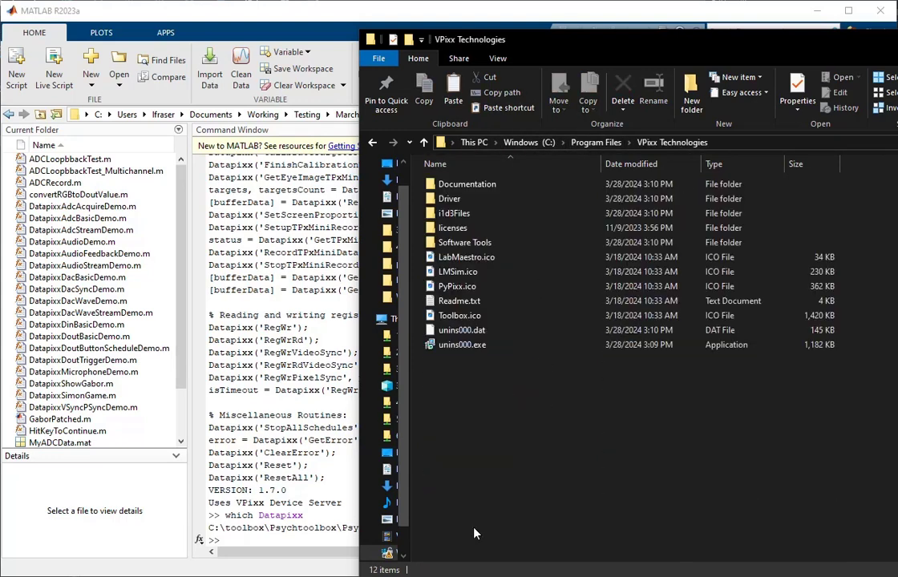
Step: Open the subfolder Software Tools\Matlab\mexfiles\Windows\matlab that holds the Windows MEX file
{"action": "double_click", "coordinate": [464, 242]}
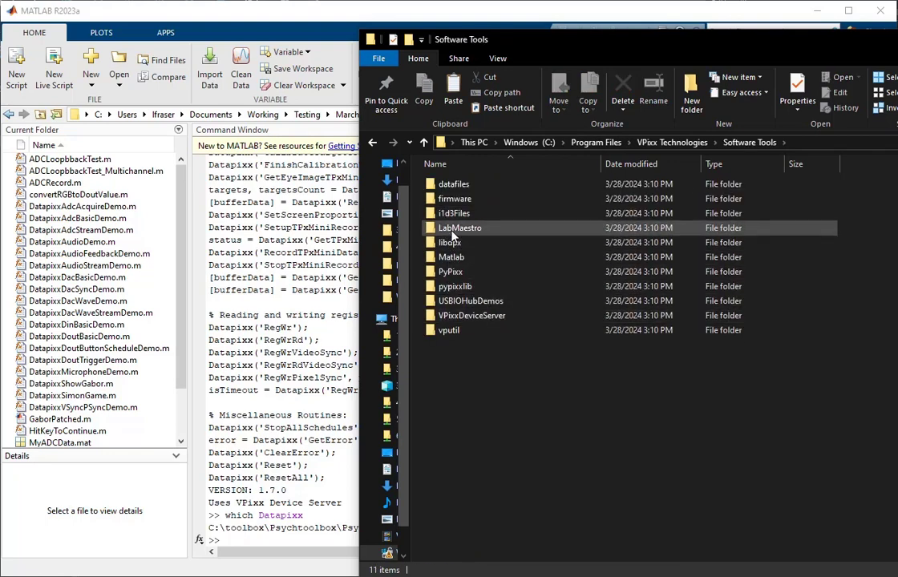
{"action": "double_click", "coordinate": [452, 258]}
{"action": "double_click", "coordinate": [464, 200]}
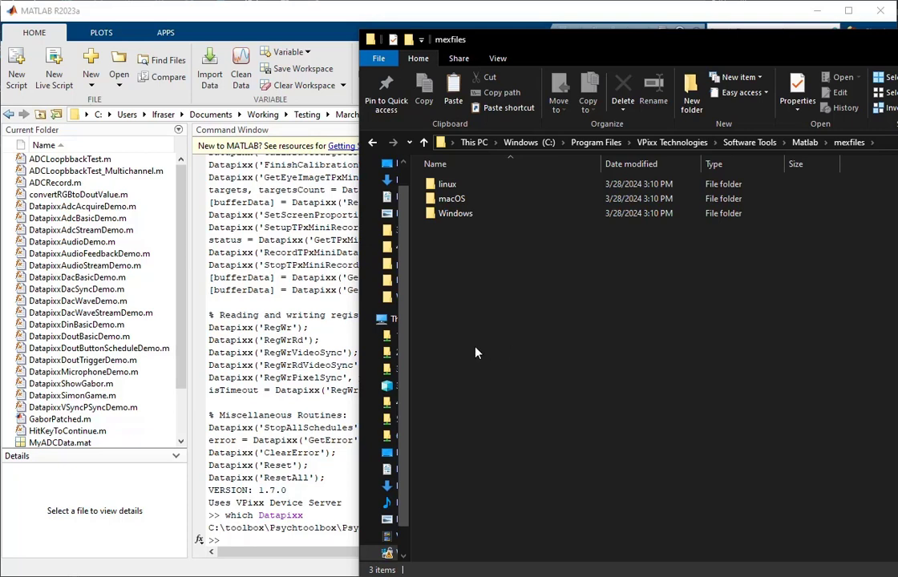
{"action": "double_click", "coordinate": [451, 215]}
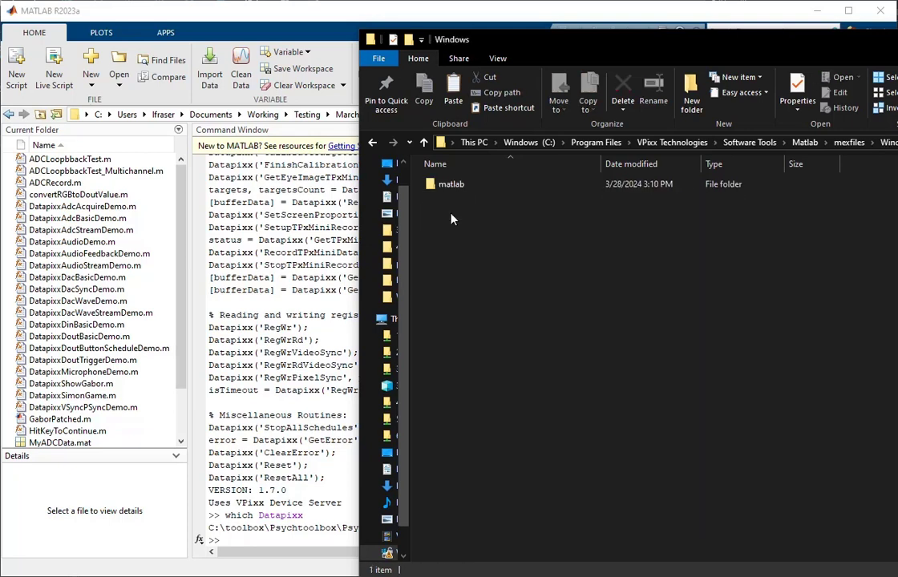
{"action": "double_click", "coordinate": [455, 188]}
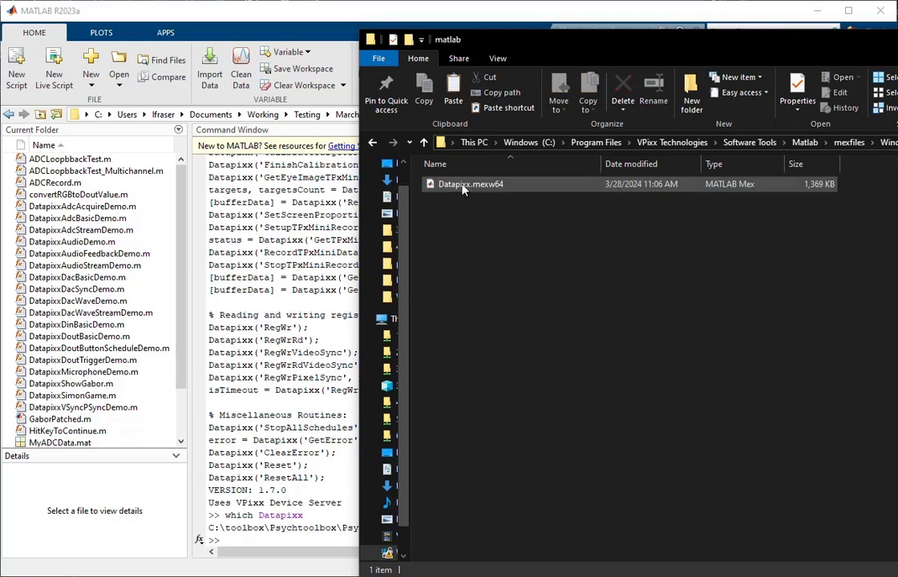
Step: Copy the file Datapixx.mexw64 from the VPixx matlab folder
{"action": "left_click", "coordinate": [462, 187]}
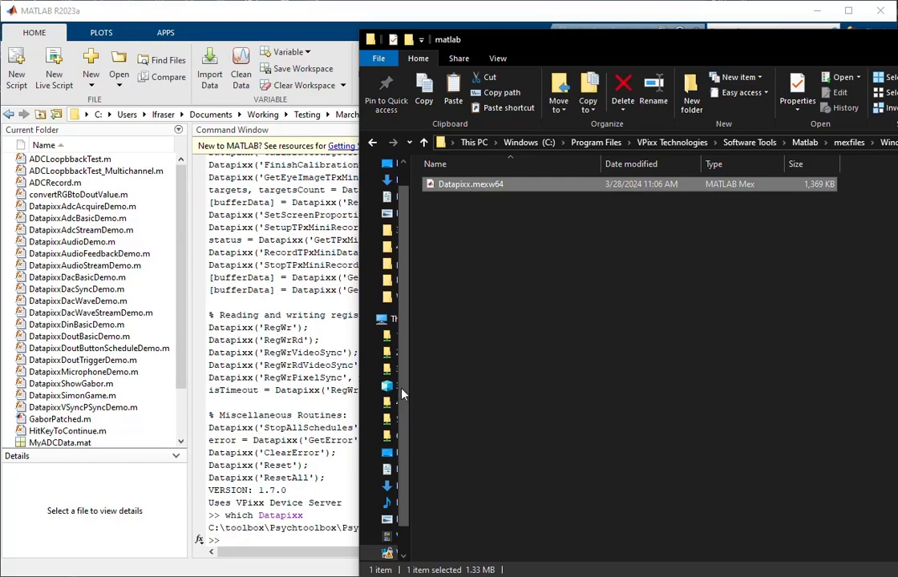
{"action": "right_click", "coordinate": [447, 189]}
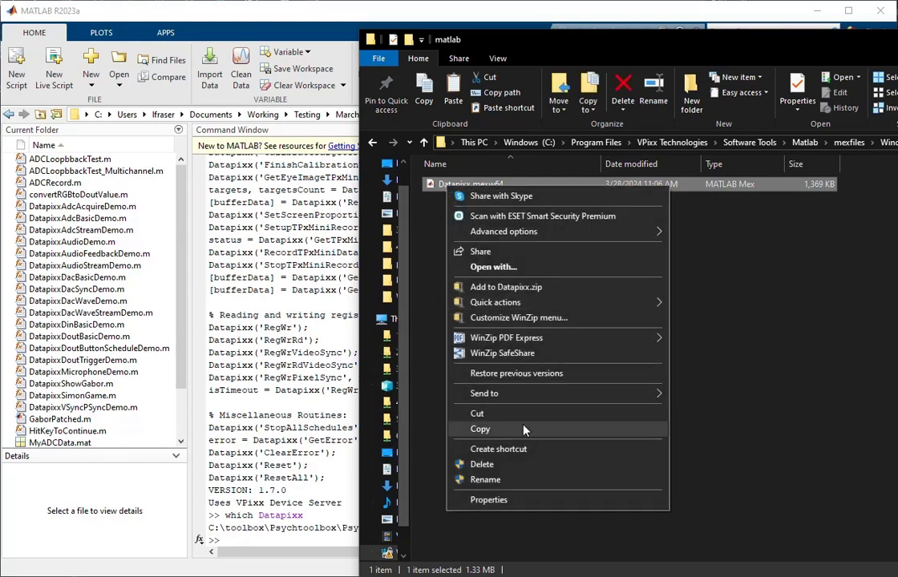
{"action": "left_click", "coordinate": [525, 430]}
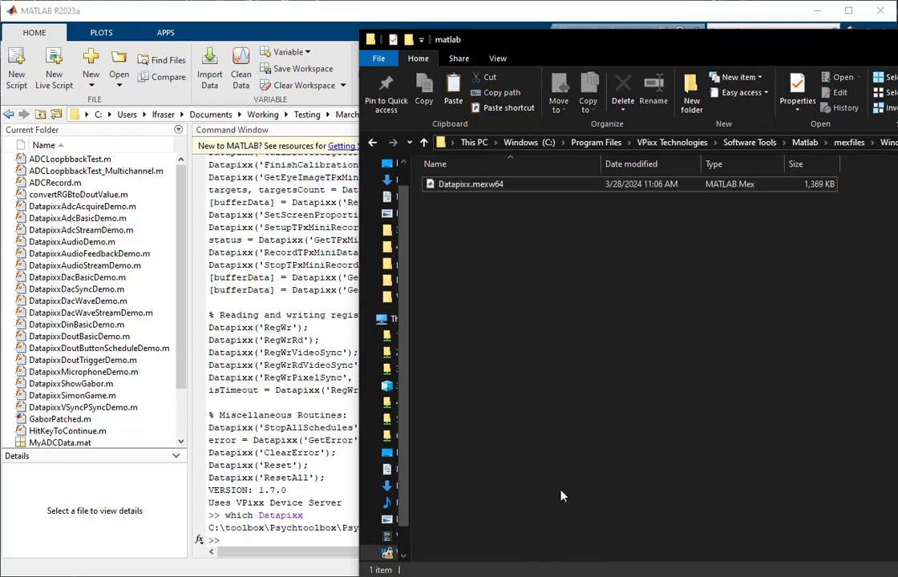
Step: Switch to MATLAB to recheck the reported path of the Datapixx MEX file, and return to File Explorer
{"action": "left_click", "coordinate": [210, 543]}
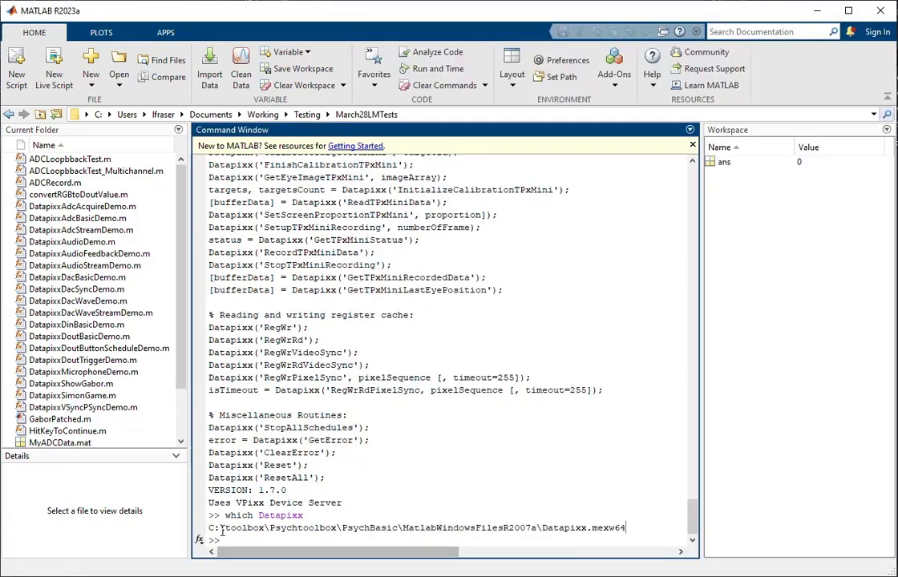
{"action": "left_click_drag", "start_coordinate": [207, 529], "coordinate": [627, 529]}
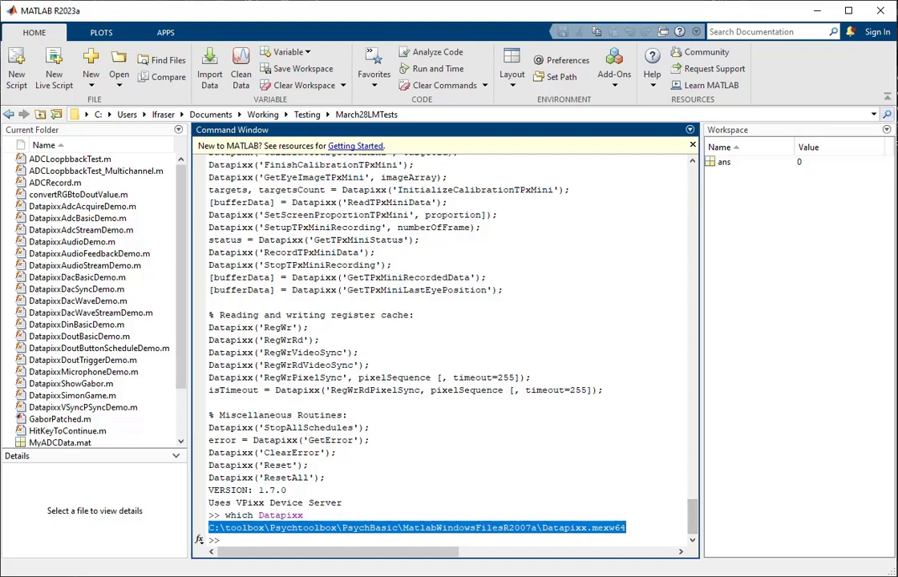
{"action": "key", "text": "alt+Tab"}
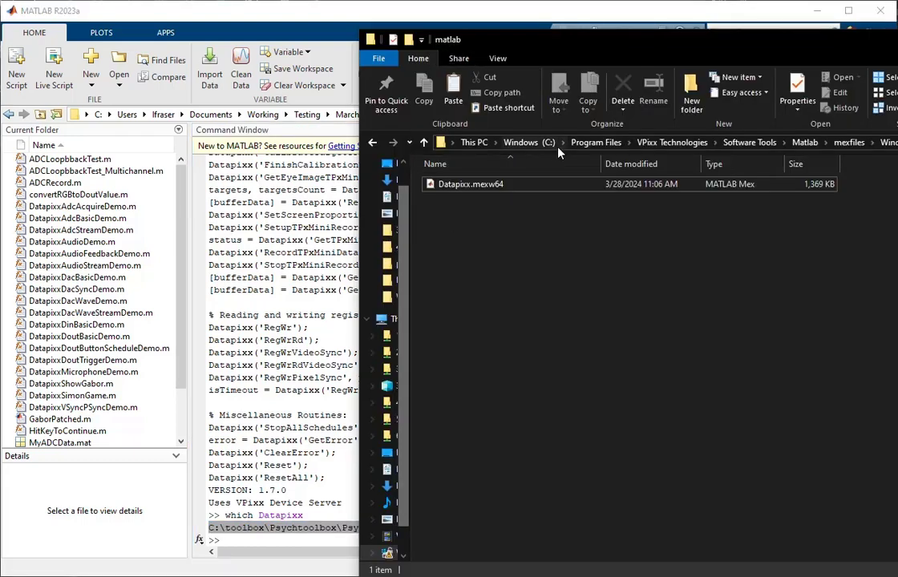
Step: Open the destination folder C:\toolbox\Psychtoolbox\PsychBasic\MatlabWindowsFilesR2007a
{"action": "left_click", "coordinate": [474, 142]}
{"action": "double_click", "coordinate": [506, 370]}
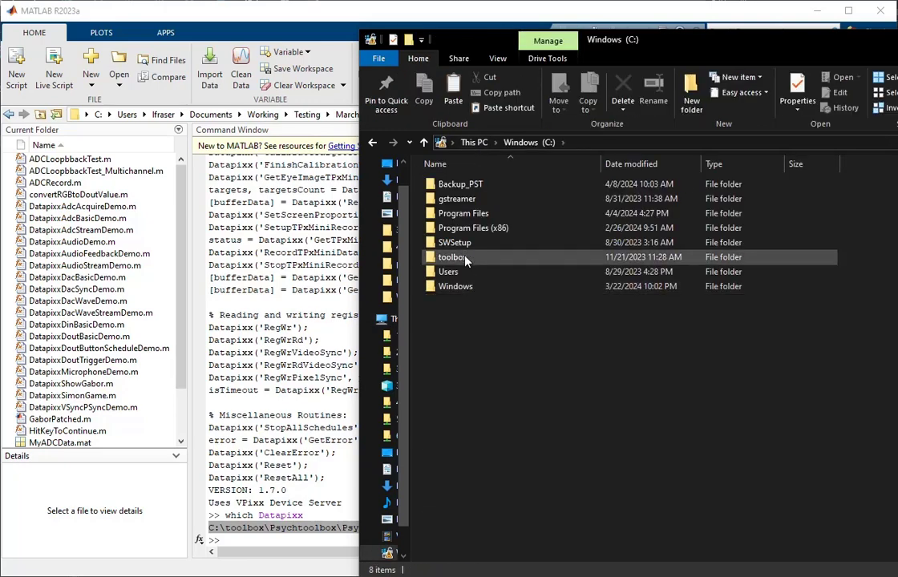
{"action": "double_click", "coordinate": [457, 222]}
{"action": "double_click", "coordinate": [463, 185]}
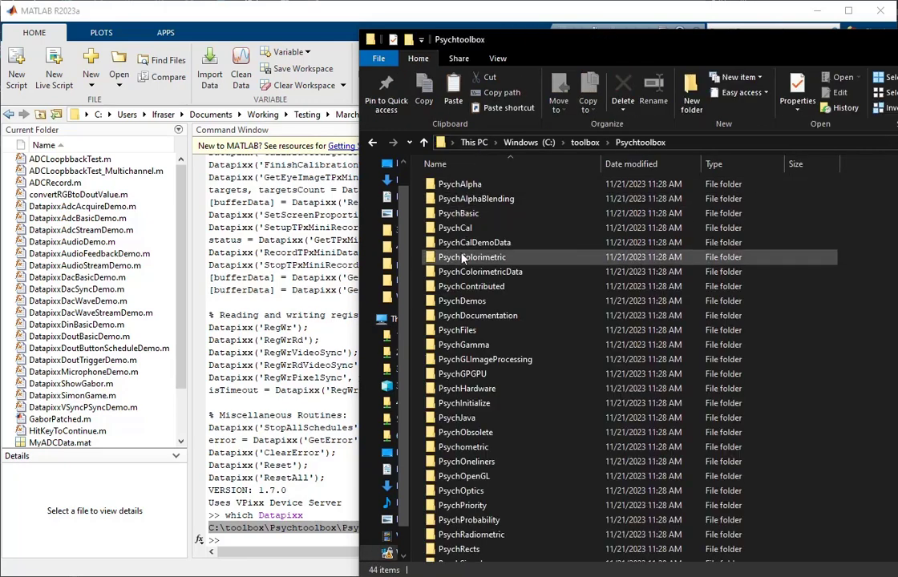
{"action": "left_click", "coordinate": [468, 216]}
{"action": "double_click", "coordinate": [468, 223]}
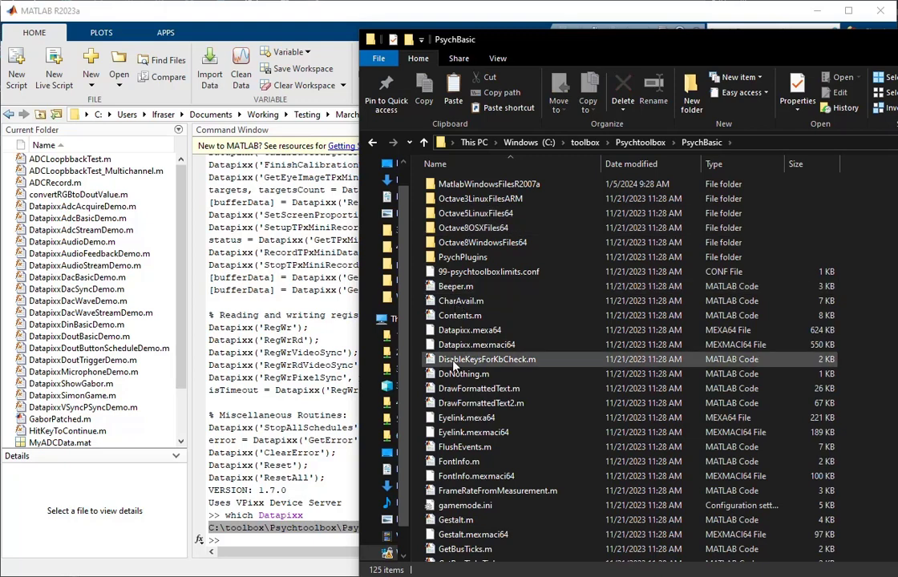
{"action": "left_click", "coordinate": [515, 186]}
{"action": "double_click", "coordinate": [516, 186]}
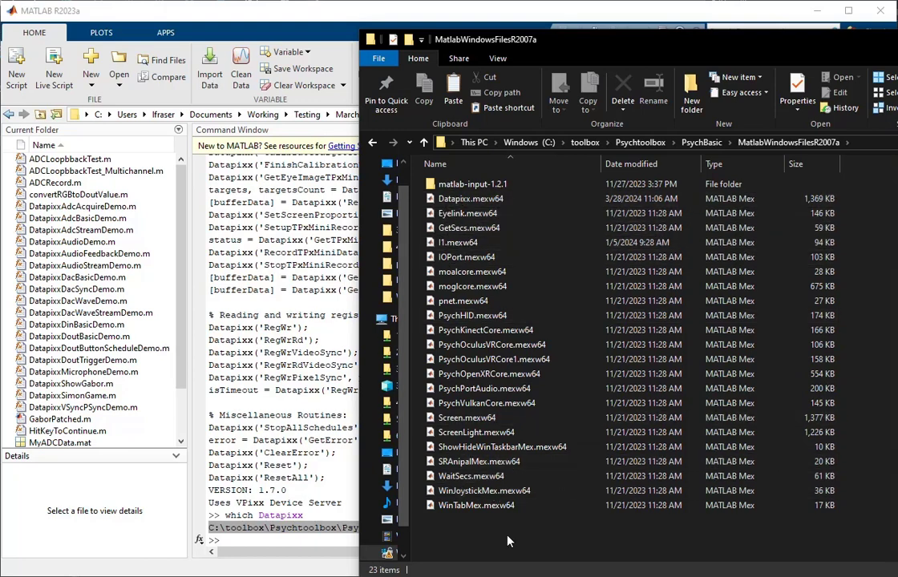
Step: Paste the copied Datapixx.mexw64 into MatlabWindowsFilesR2007a, replacing the existing file
{"action": "left_click", "coordinate": [277, 573]}
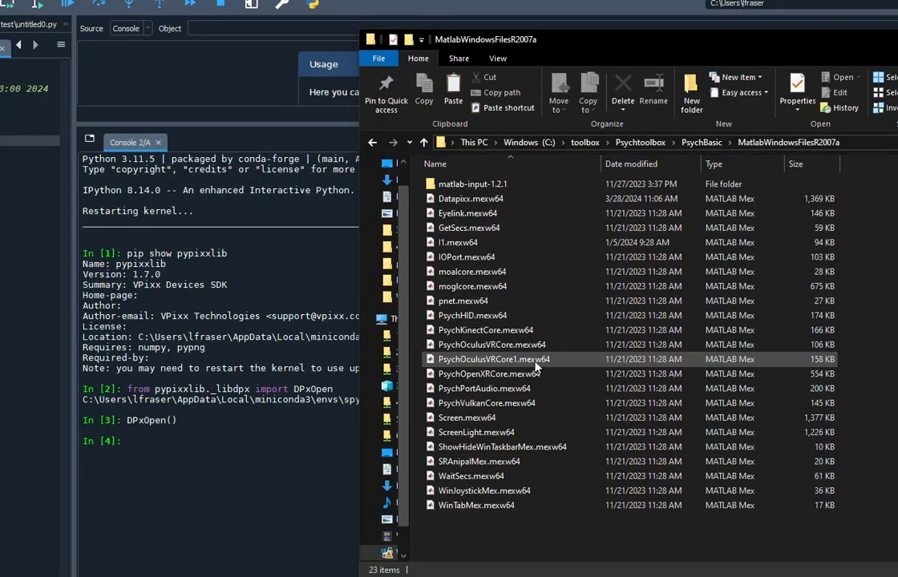
{"action": "right_click", "coordinate": [584, 381]}
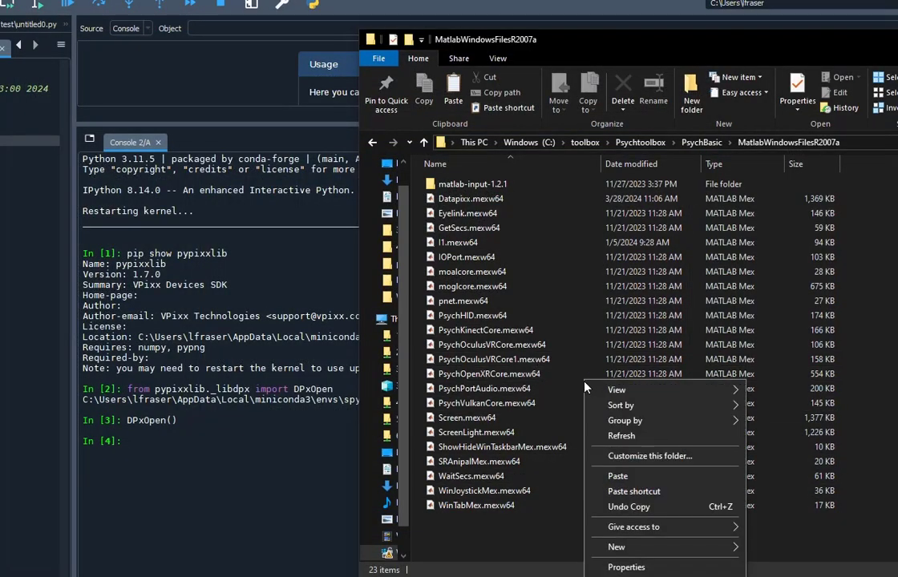
{"action": "left_click", "coordinate": [629, 479]}
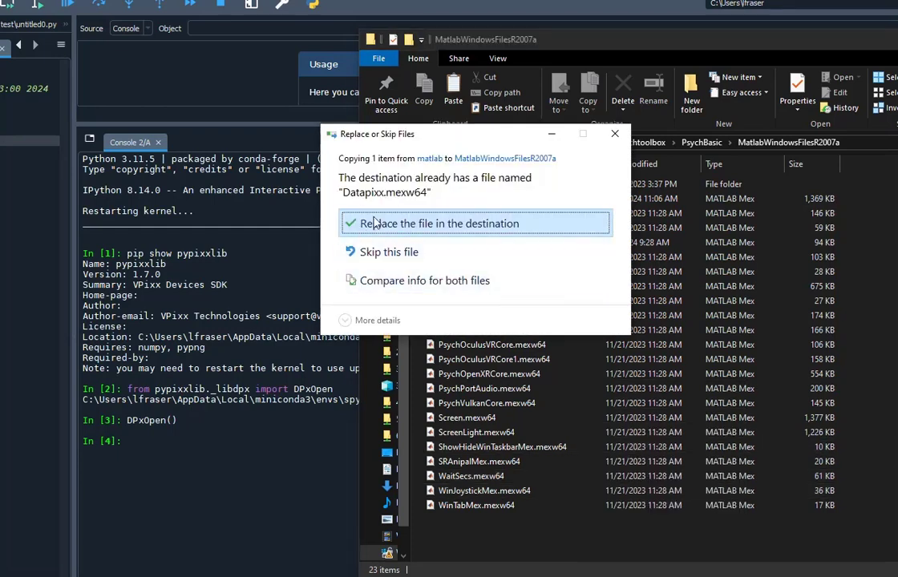
{"action": "left_click", "coordinate": [382, 224]}
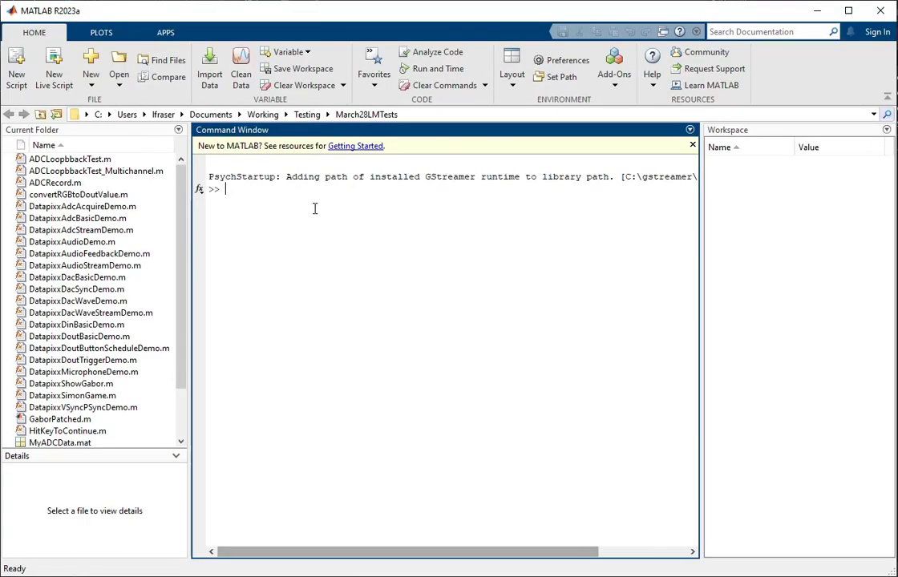
Step: Run the Datapixx command in MATLAB and highlight the version line at the end of its output
{"action": "type", "text": "Datapi"}
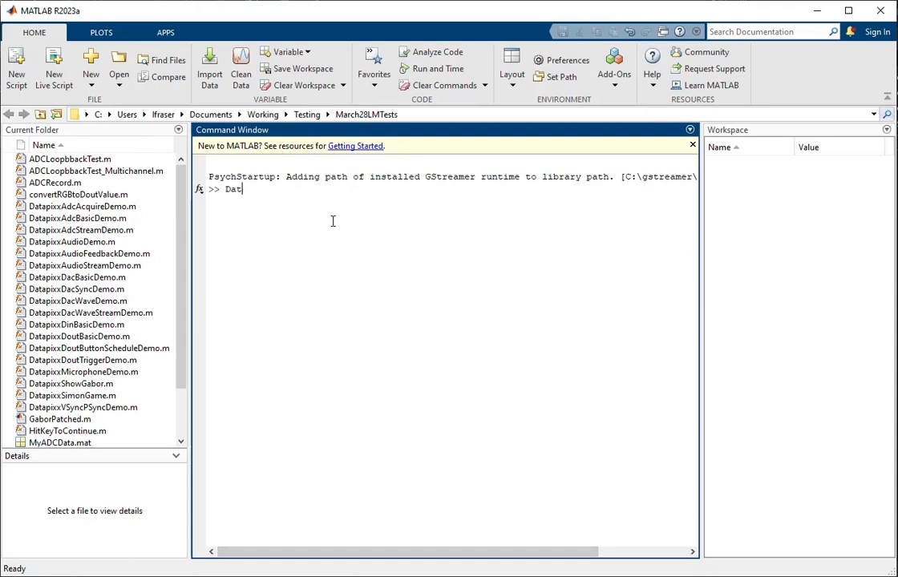
{"action": "type", "text": "xx"}
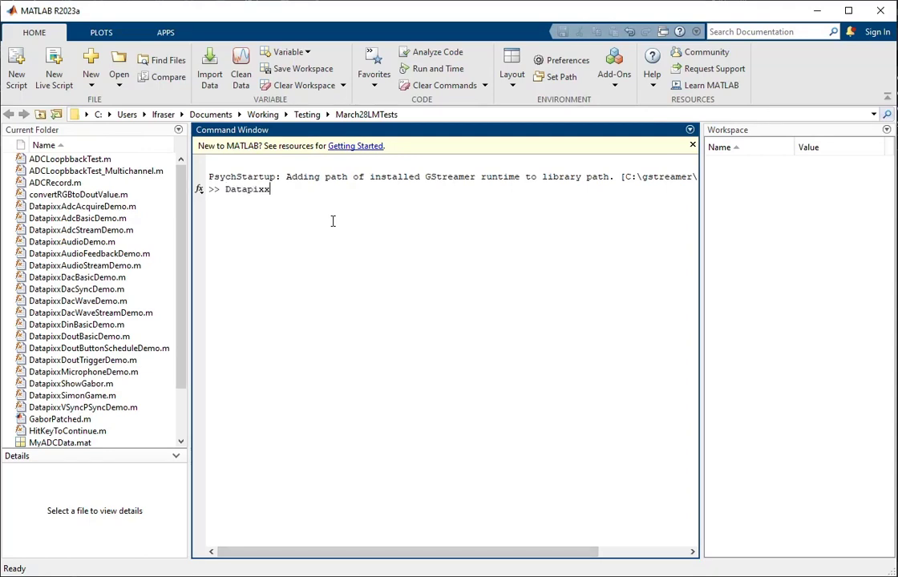
{"action": "key", "text": "Return"}
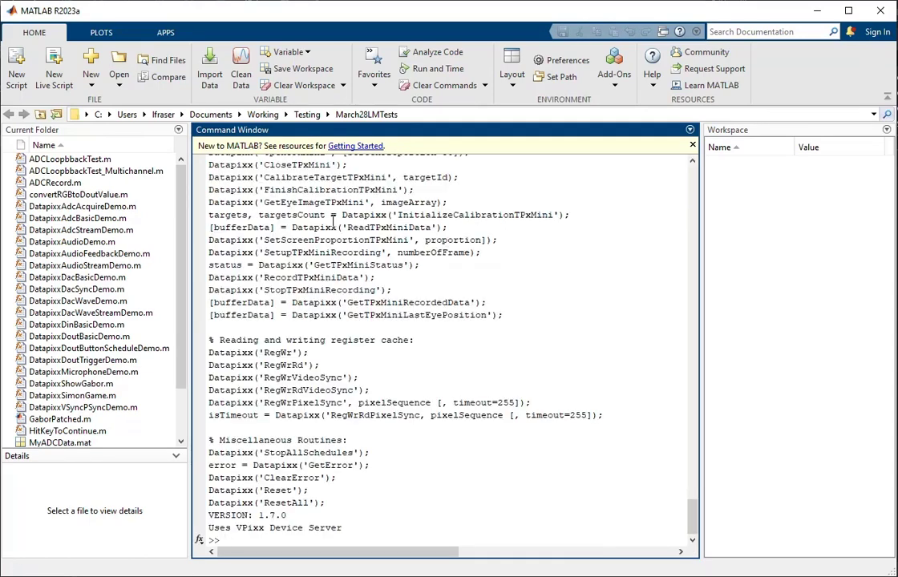
{"action": "left_click_drag", "start_coordinate": [287, 516], "coordinate": [215, 523]}
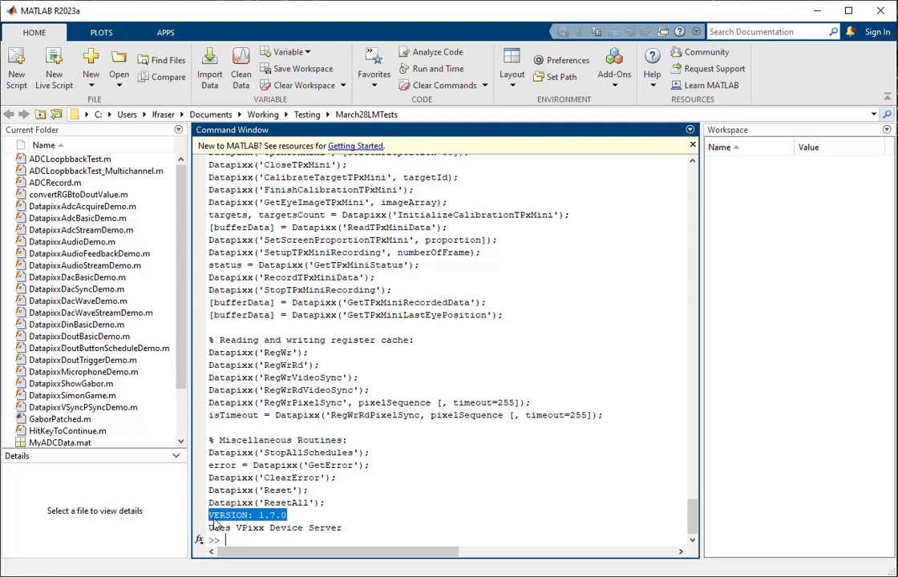
{"action": "left_click_drag", "start_coordinate": [288, 518], "coordinate": [207, 519]}
Step: Run Datapixx('Open') in the MATLAB Command Window to test opening the connection to the VPixx device
{"action": "left_click", "coordinate": [355, 531]}
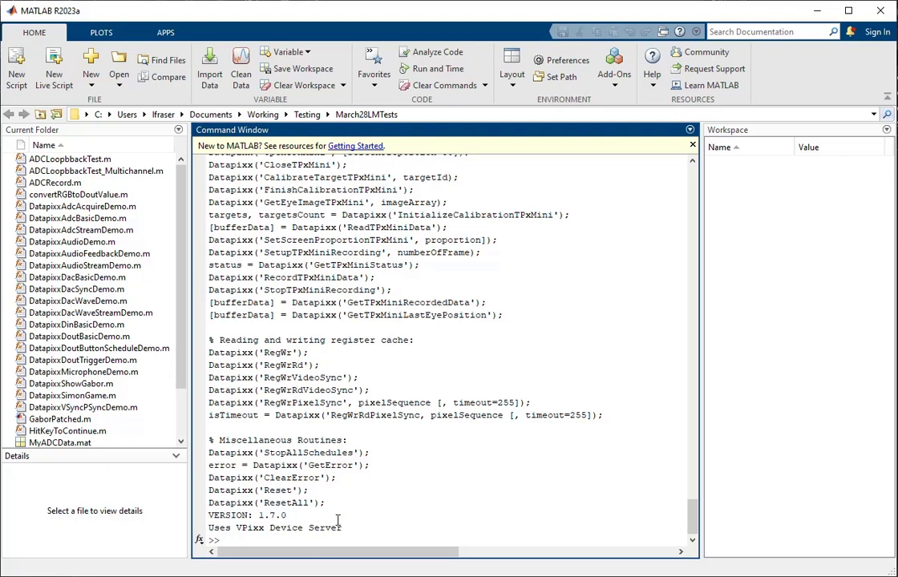
{"action": "type", "text": "Datapixx ('Open')"}
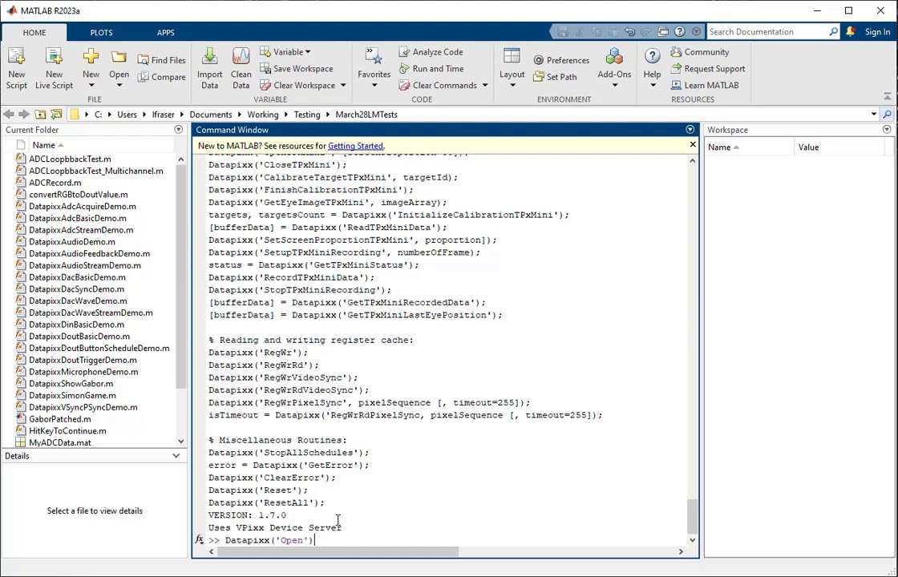
{"action": "key", "text": "Return"}
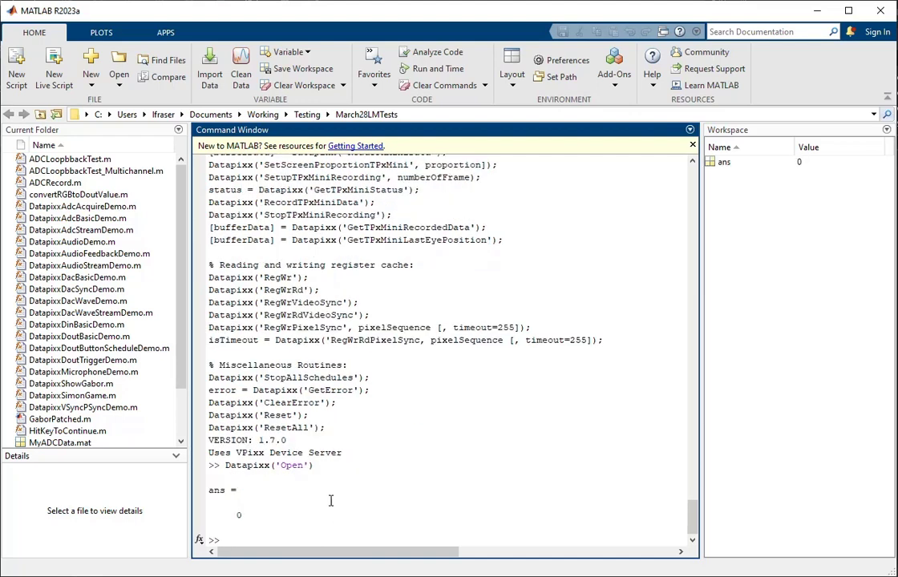